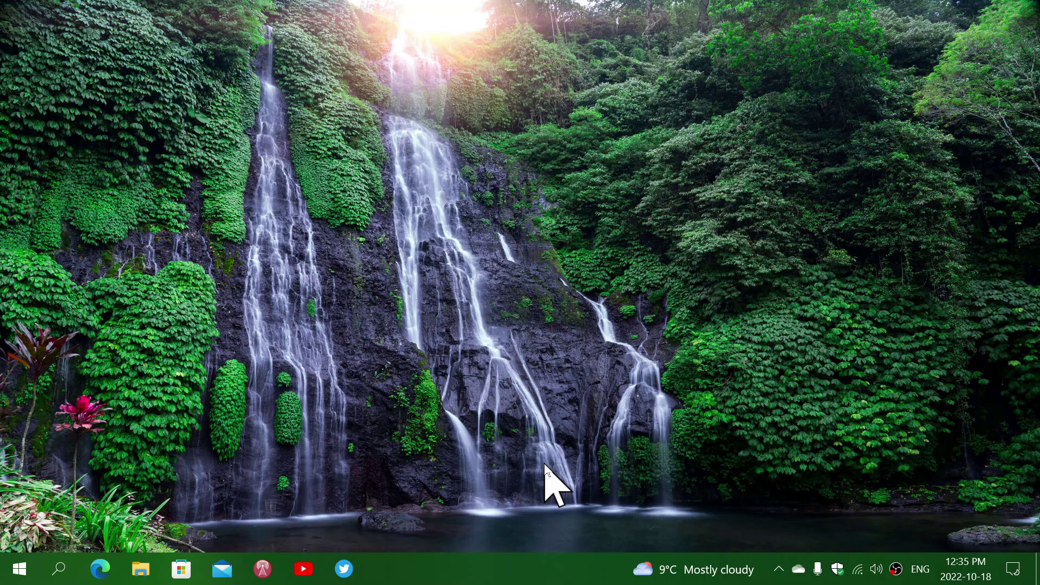
Step: Launch the Settings app from the Start menu to reach its category home page
left_click(19, 569)
mouse_move(20, 495)
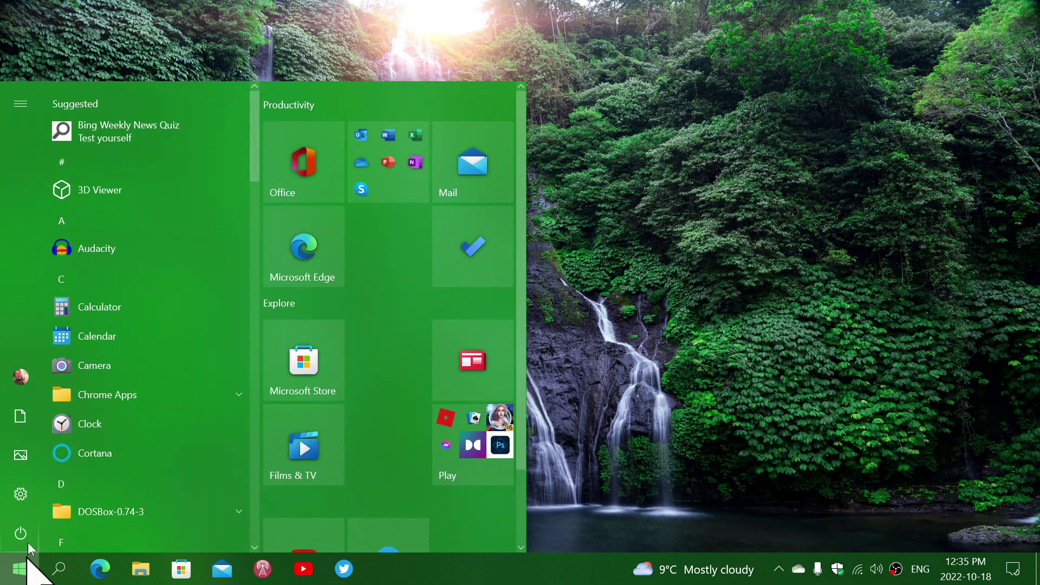
left_click(26, 497)
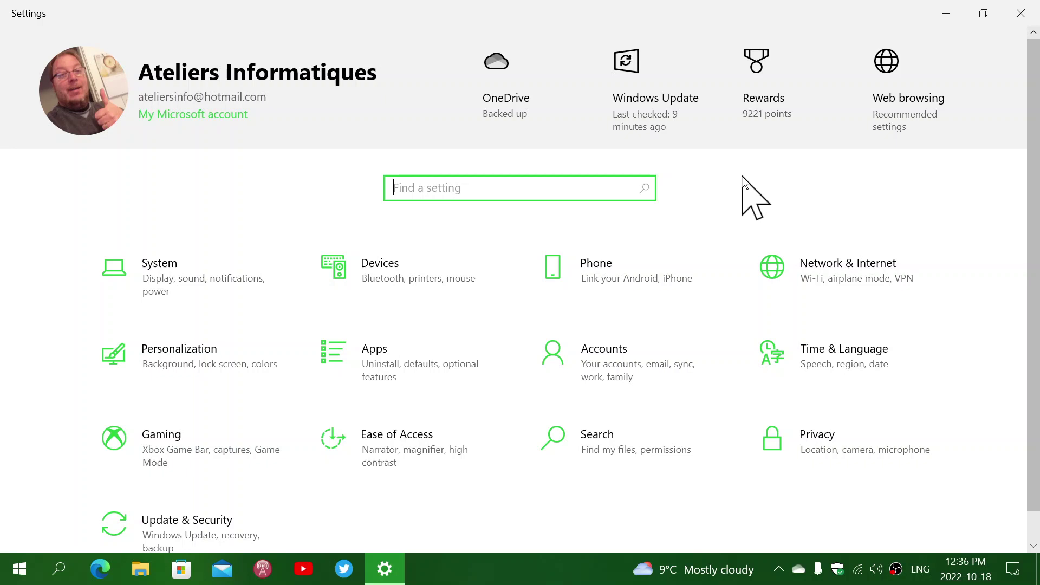
Step: Open Update & Security to see the Windows Update status
left_click(201, 537)
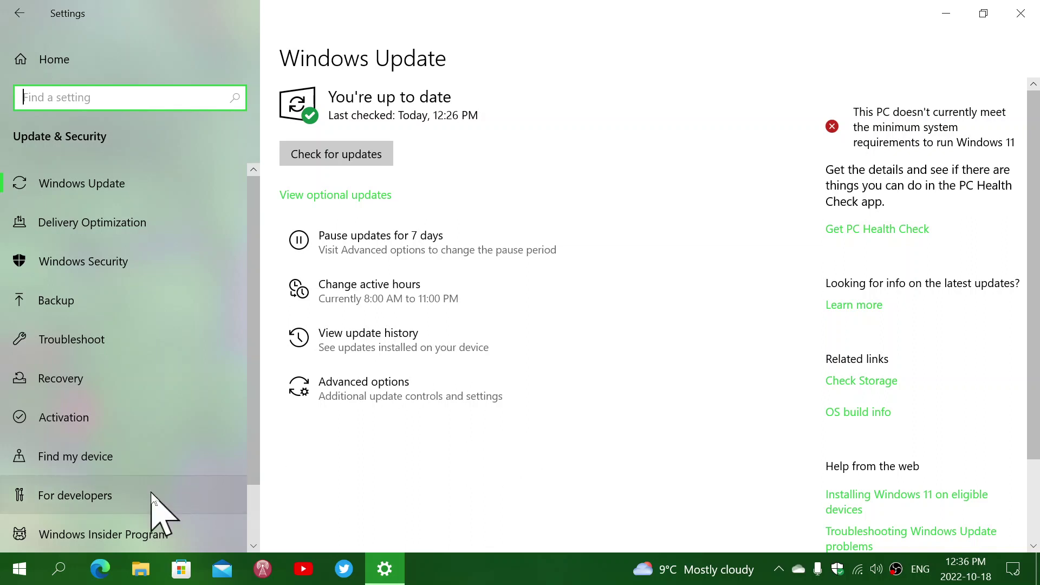
Step: Run winver from taskbar search to show the Windows 10 version and build
left_click(59, 570)
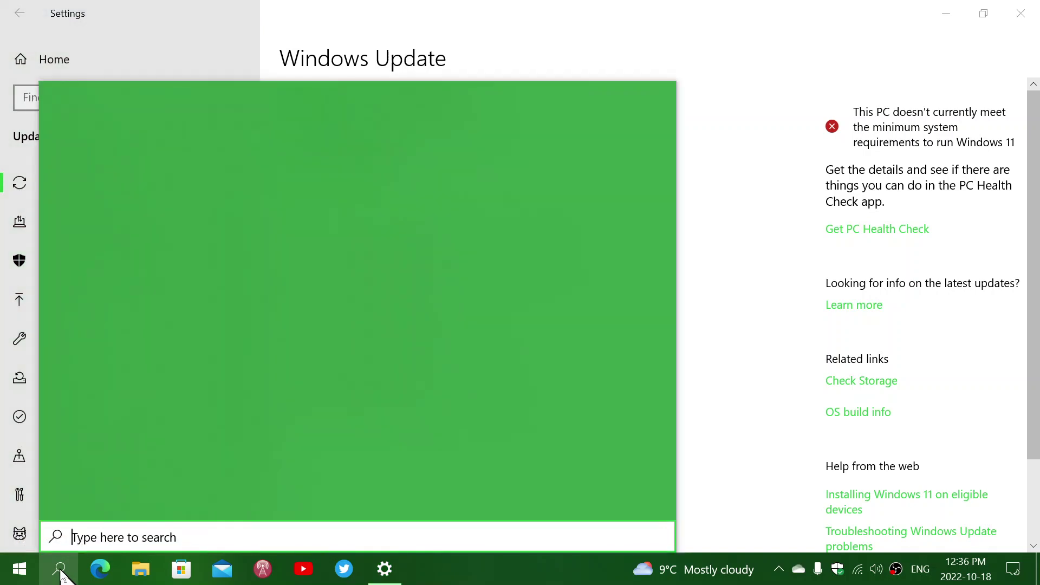
type("winver")
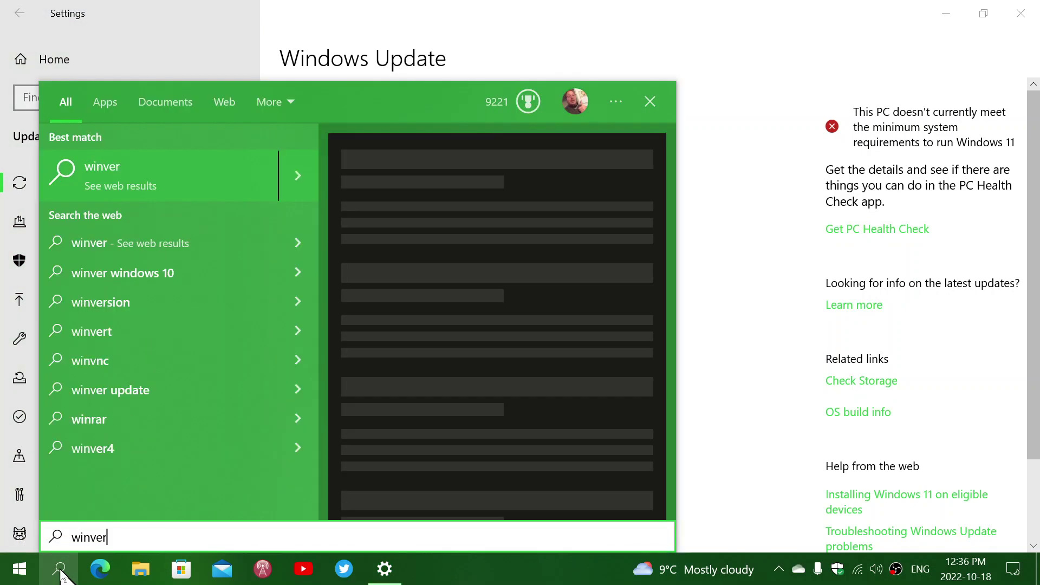
key("Return")
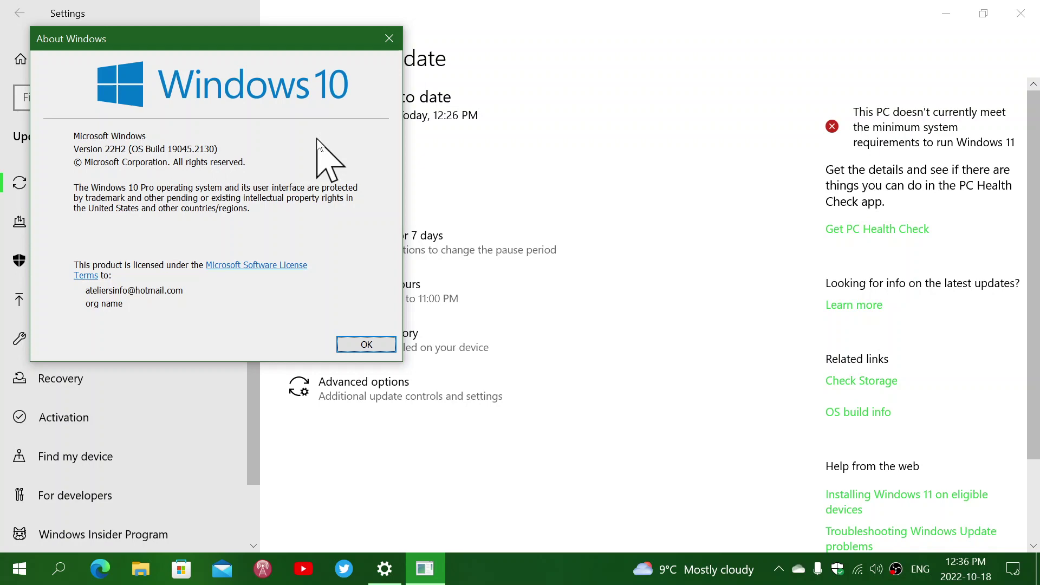
Step: Dismiss the About Windows dialog and close the Settings window
left_click(389, 39)
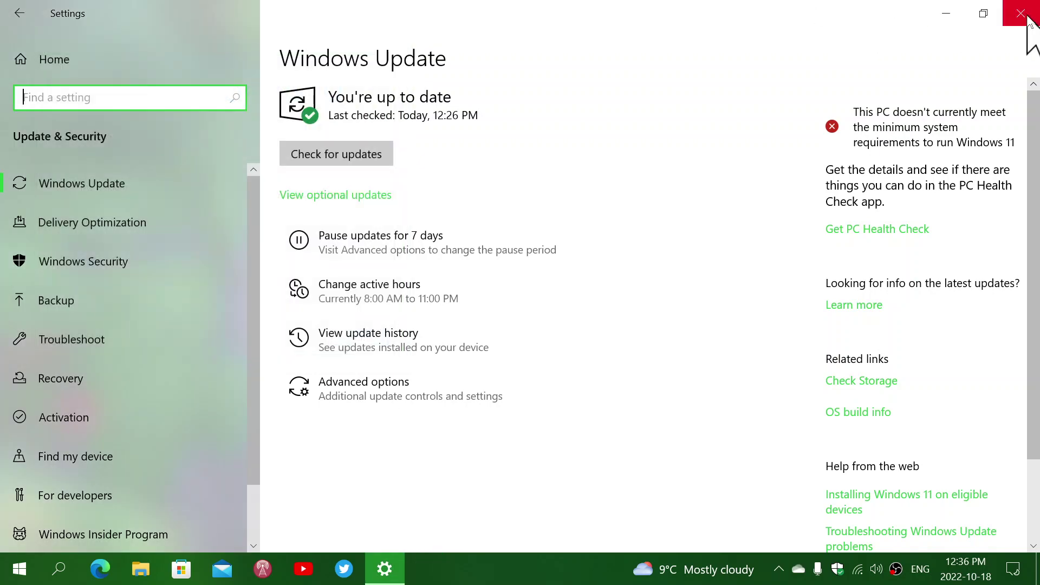
left_click(1020, 13)
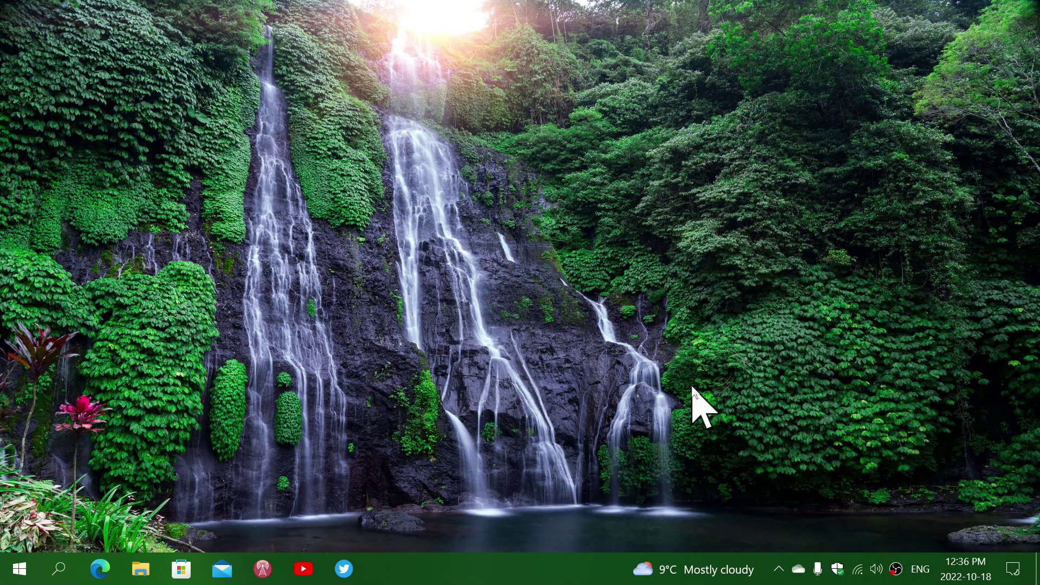